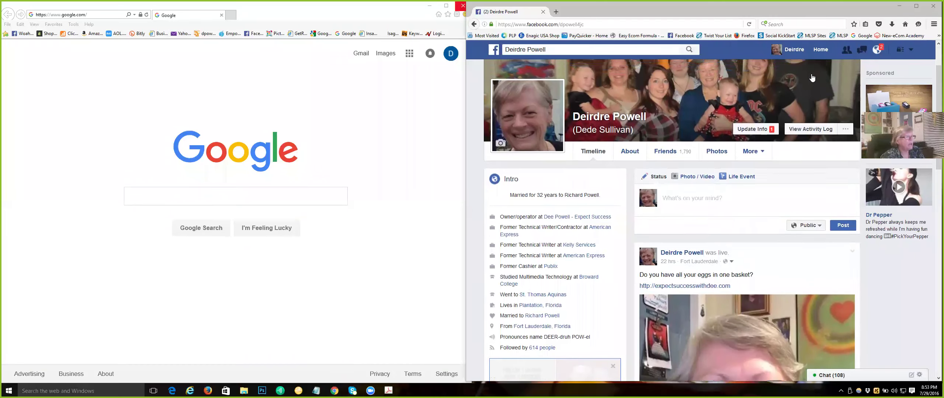
scroll(724, 205, "up", 2)
Step: Return to your profile page and show its Friends list
left_click(795, 51)
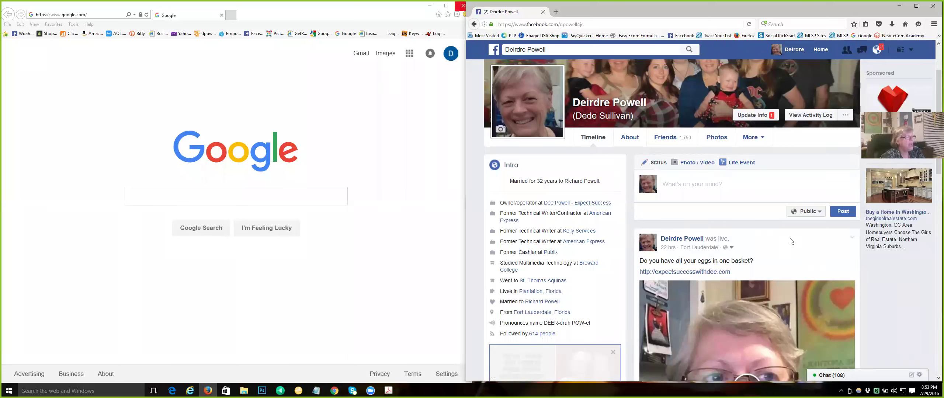
left_click(667, 138)
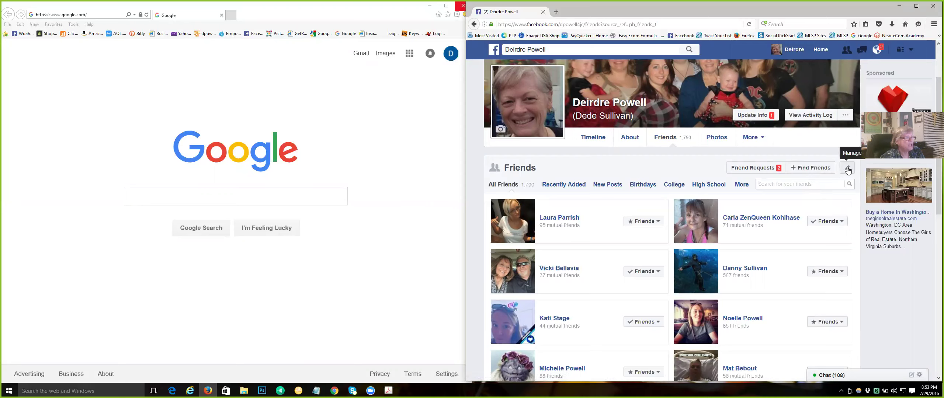
Step: Open Edit Privacy from the Friends section's Manage pencil menu
left_click(849, 171)
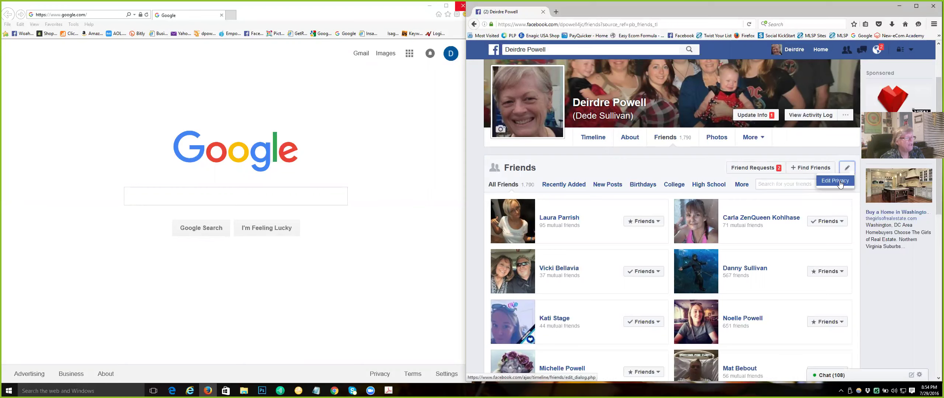
left_click(840, 182)
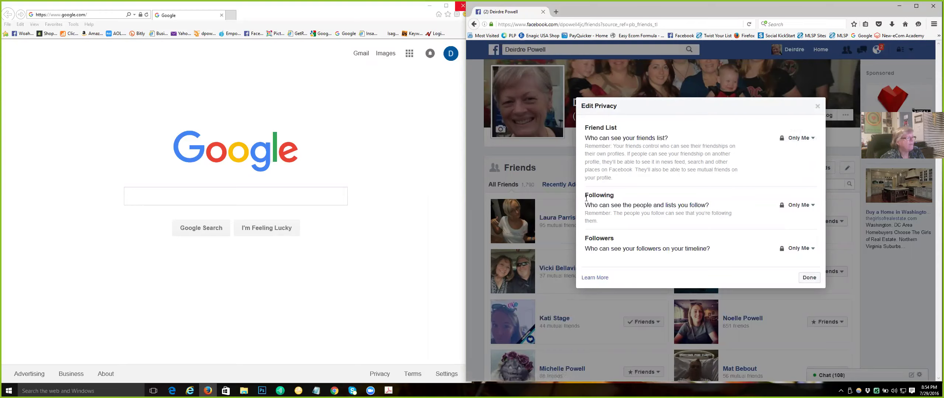
Step: Set the Friend List audience to Only Me and save the privacy settings
left_click(814, 140)
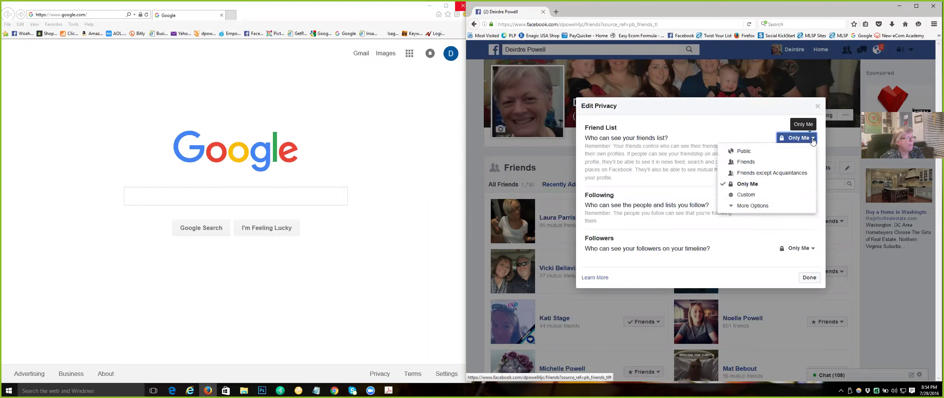
left_click(769, 188)
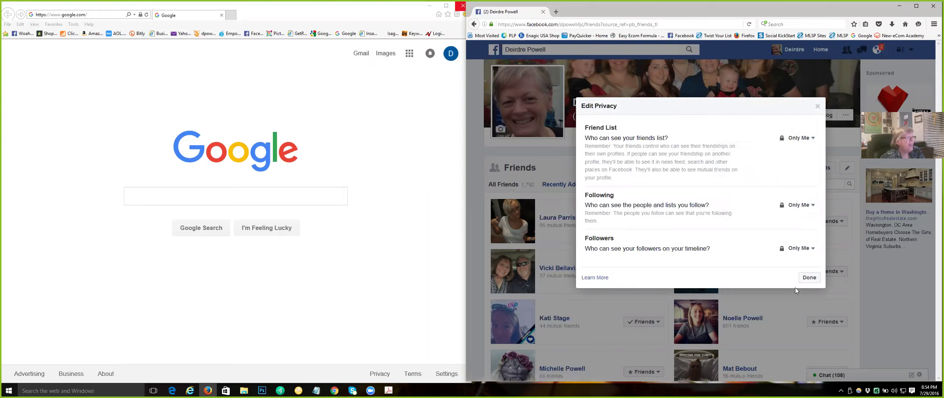
left_click(811, 281)
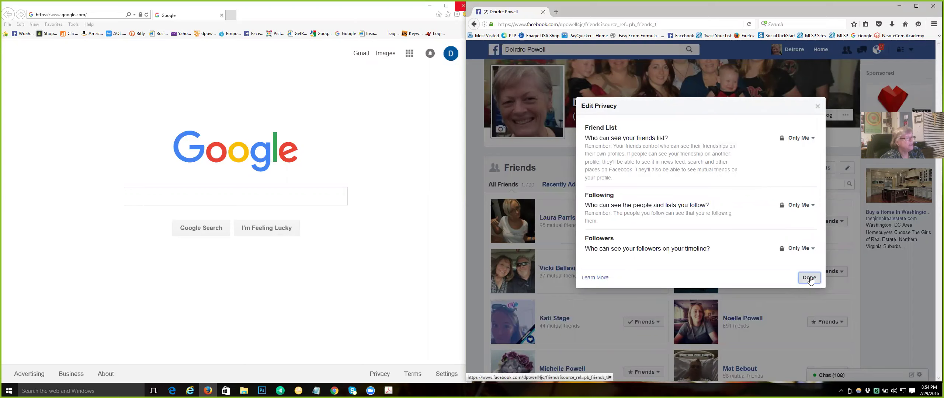
scroll(714, 236, "up", 2)
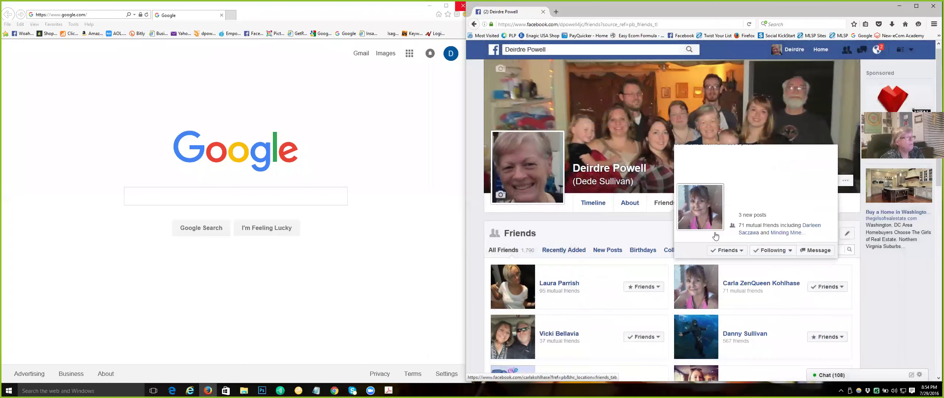